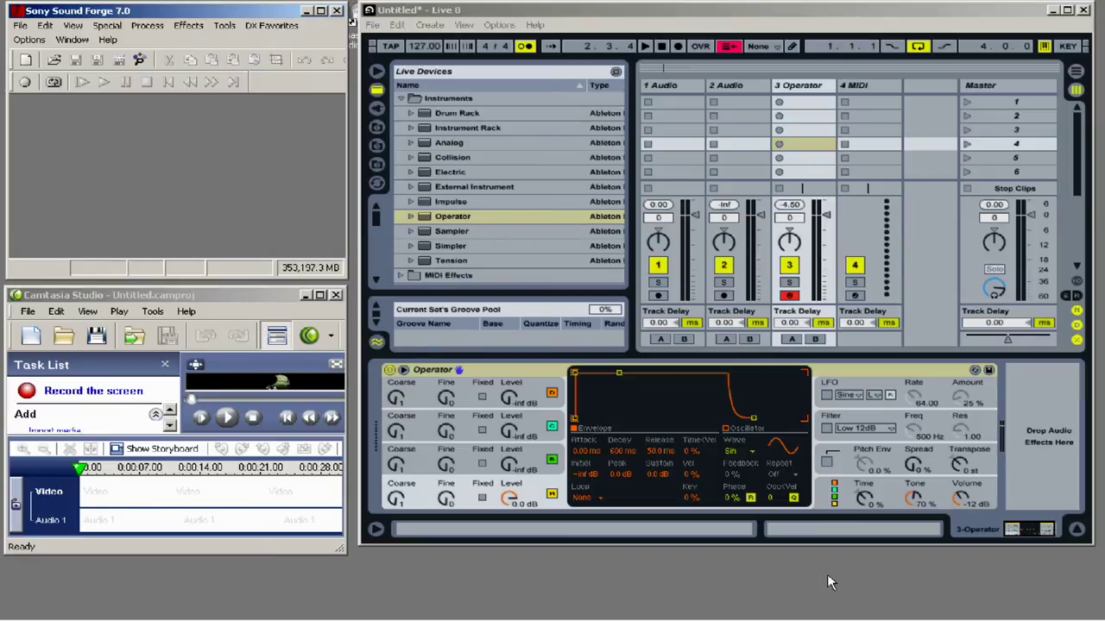
Step: Bring the Live 8 set with the armed Operator track to the front
left_click(631, 17)
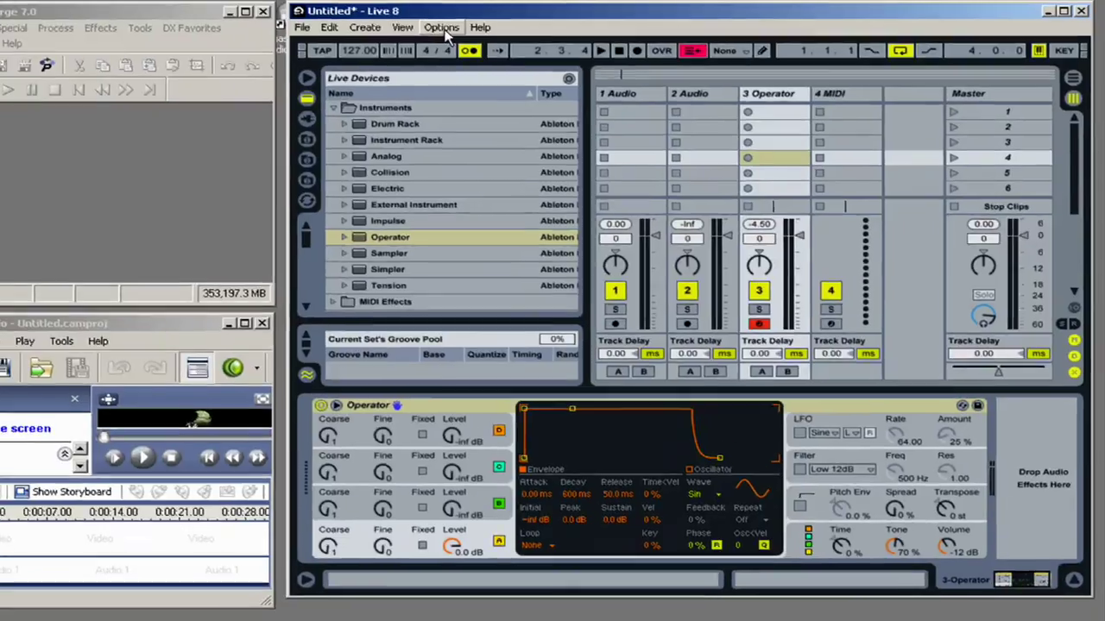
Step: Set Live's Audio Input and Output Device to Virtual Cable 1 Wave in Preferences
left_click(495, 25)
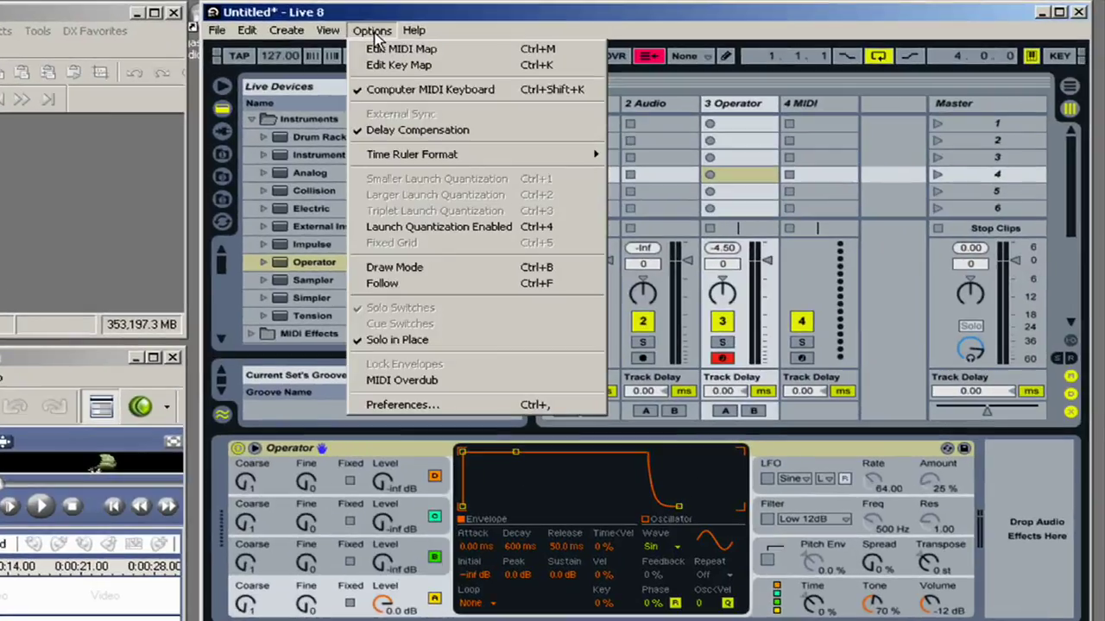
left_click(389, 404)
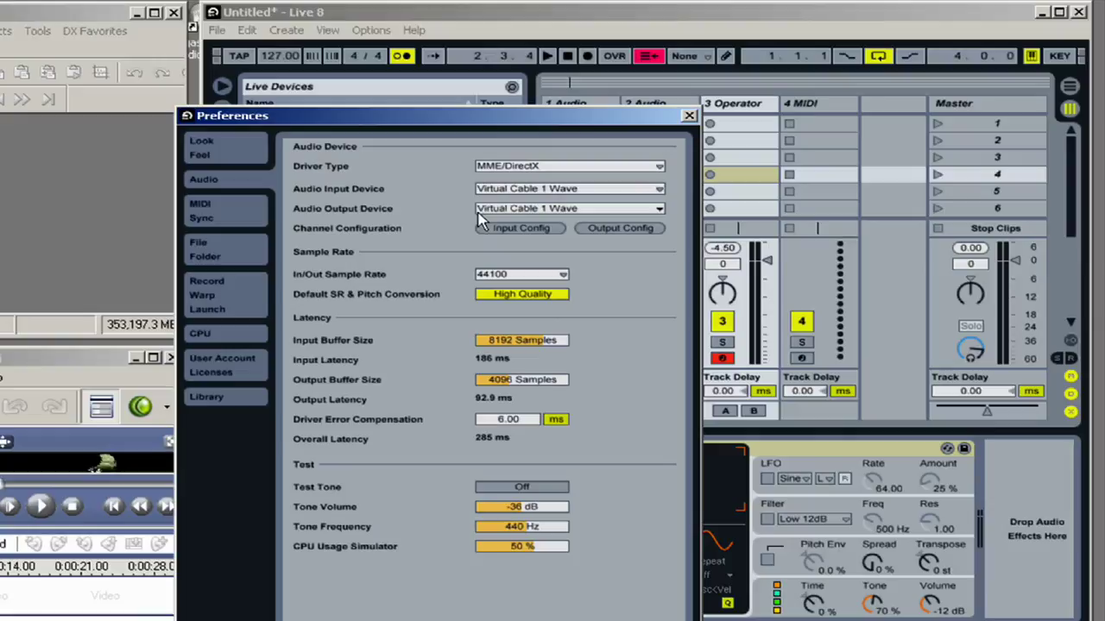
left_click(688, 116)
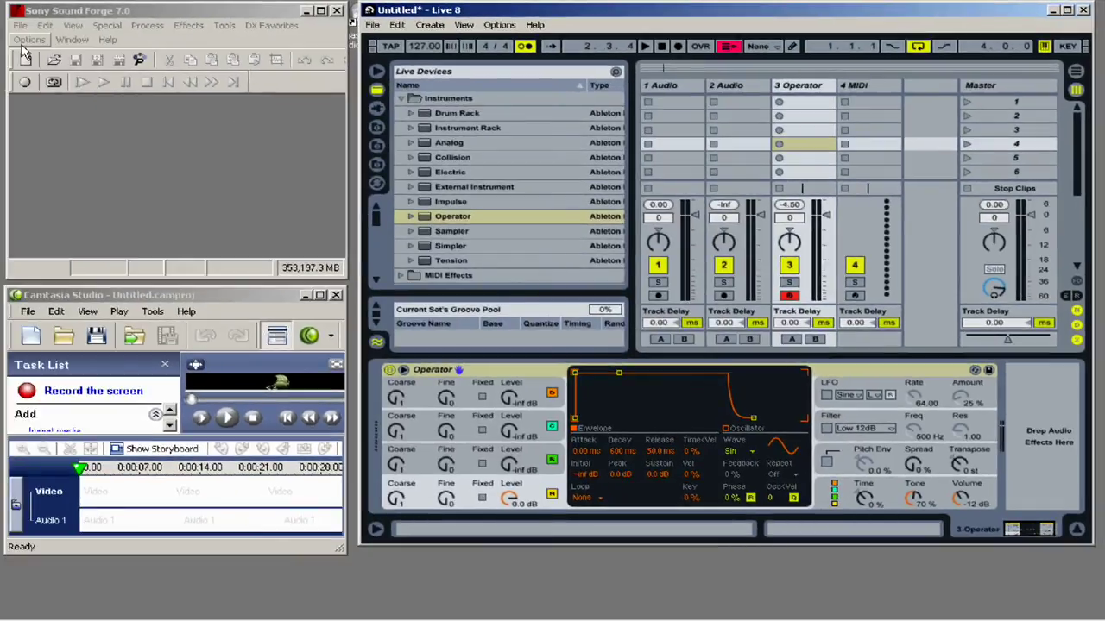
Step: Set Sound Forge's Wave playback and record devices to Virtual Cable 1
left_click(26, 40)
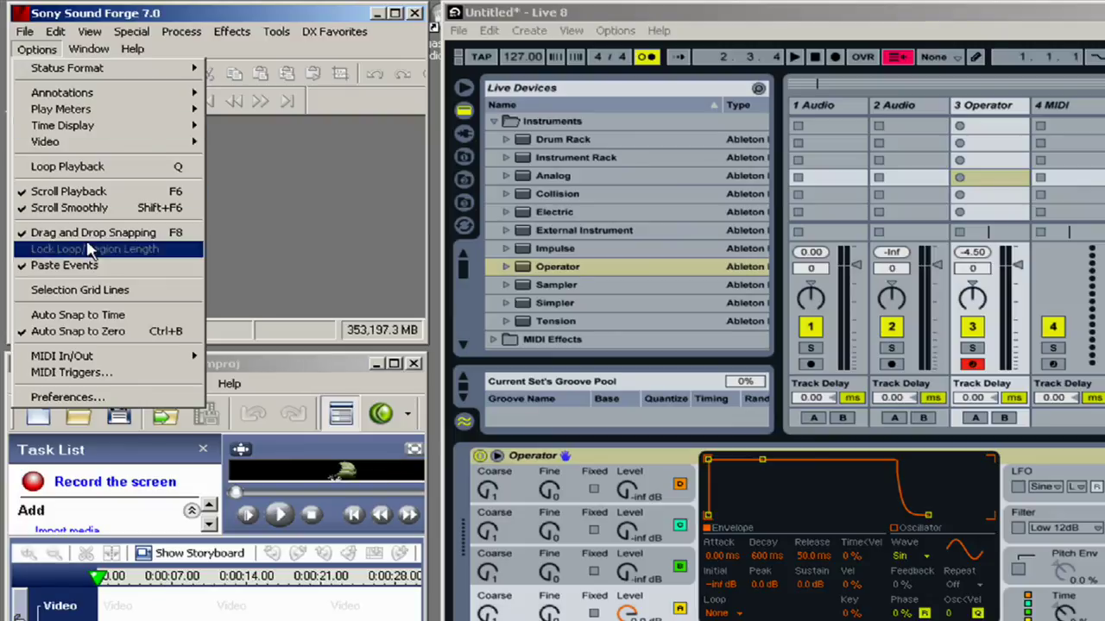
left_click(91, 402)
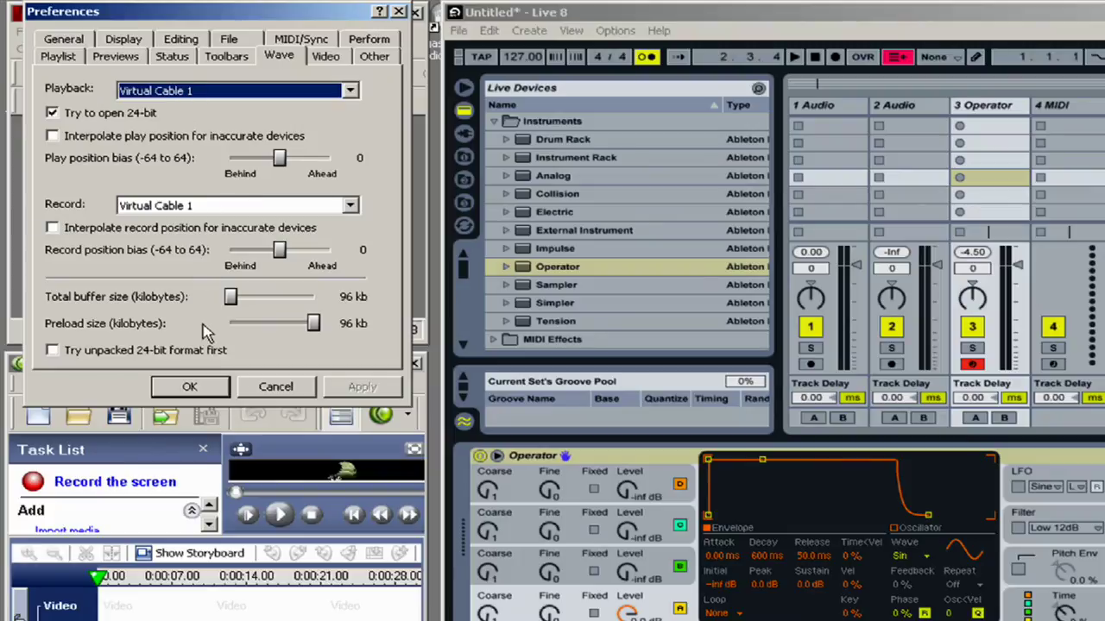
left_click(197, 388)
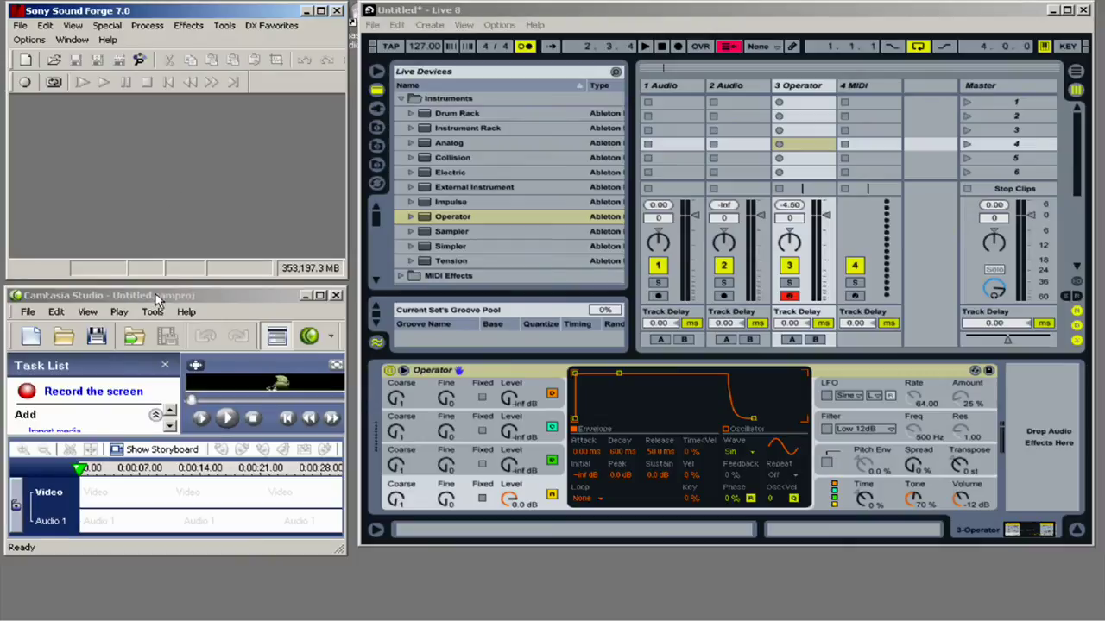
Step: Start a Camtasia screen capture, then nudge the recorder window up and minimize it
left_click(154, 297)
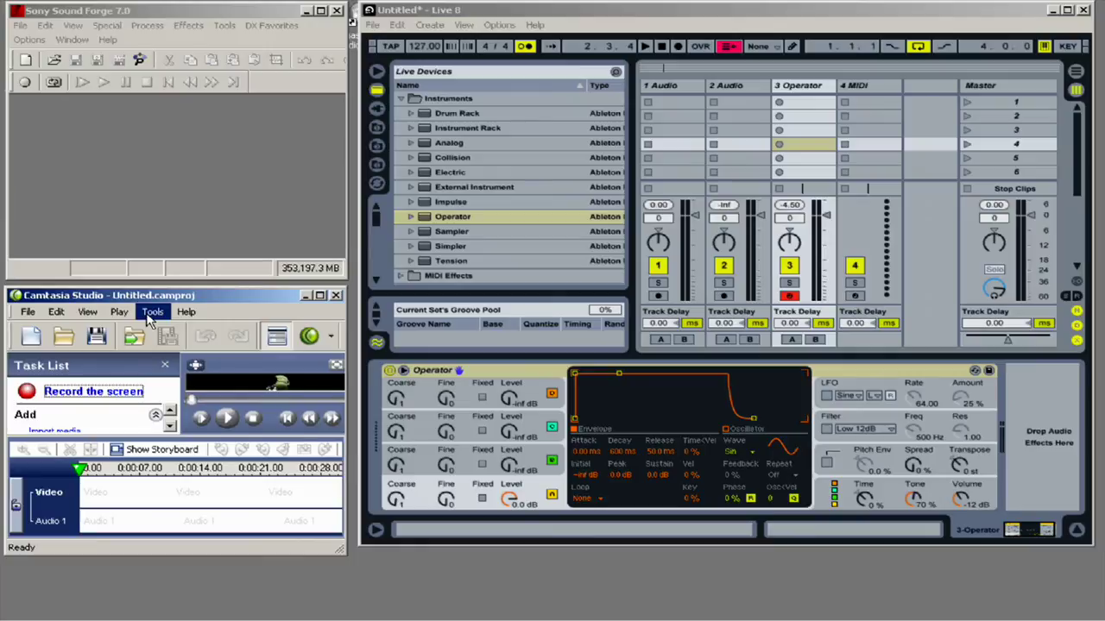
left_click(151, 312)
left_click(191, 328)
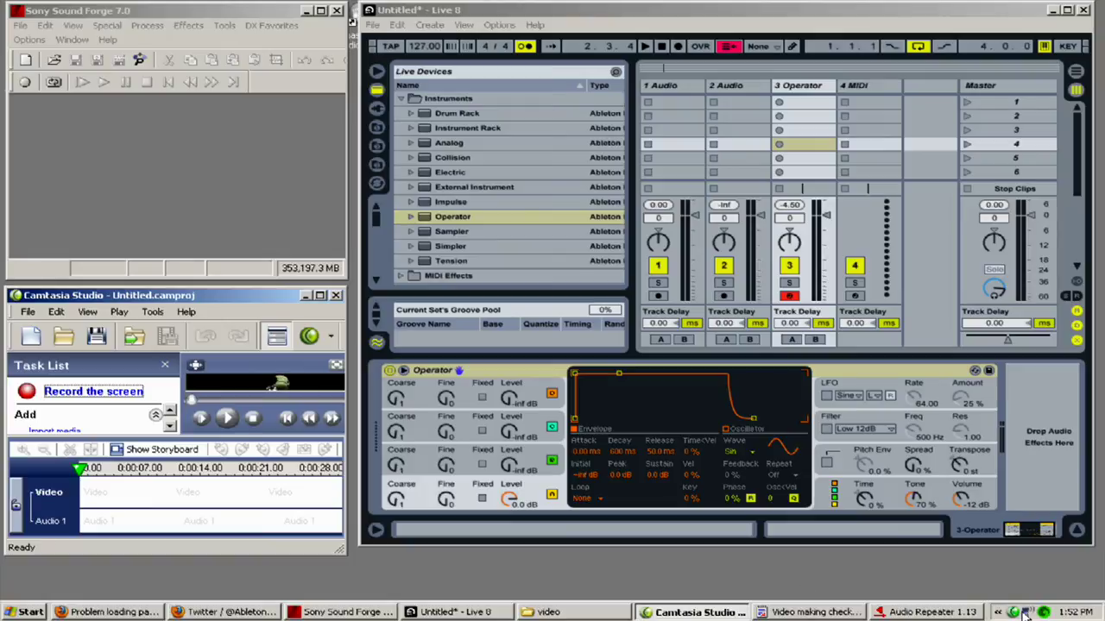
left_click(1014, 613)
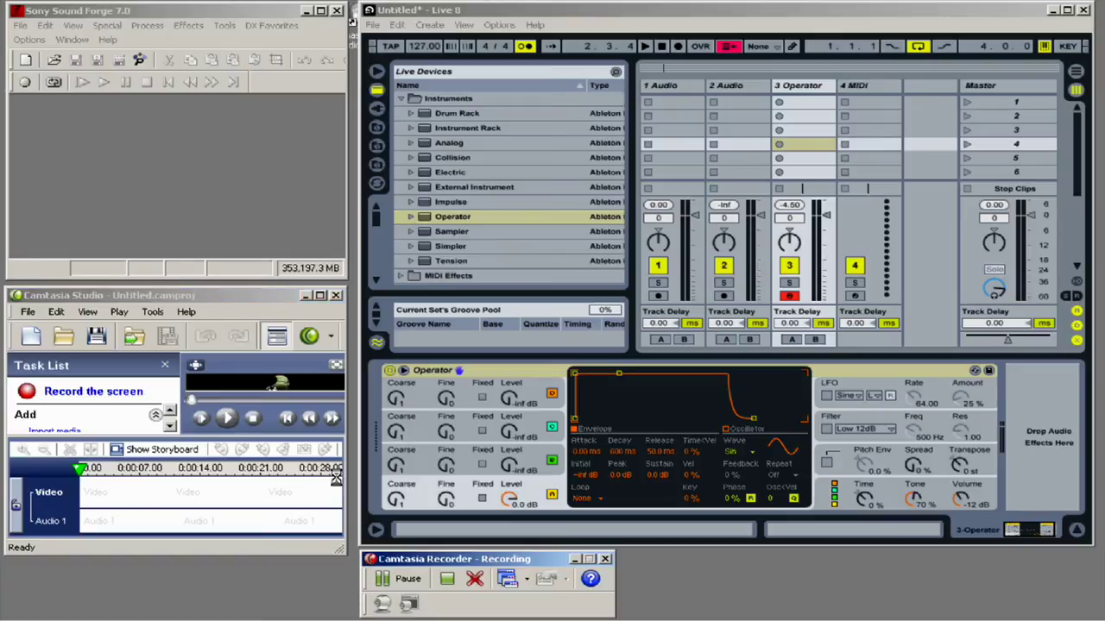
left_click_drag(438, 563, 437, 537)
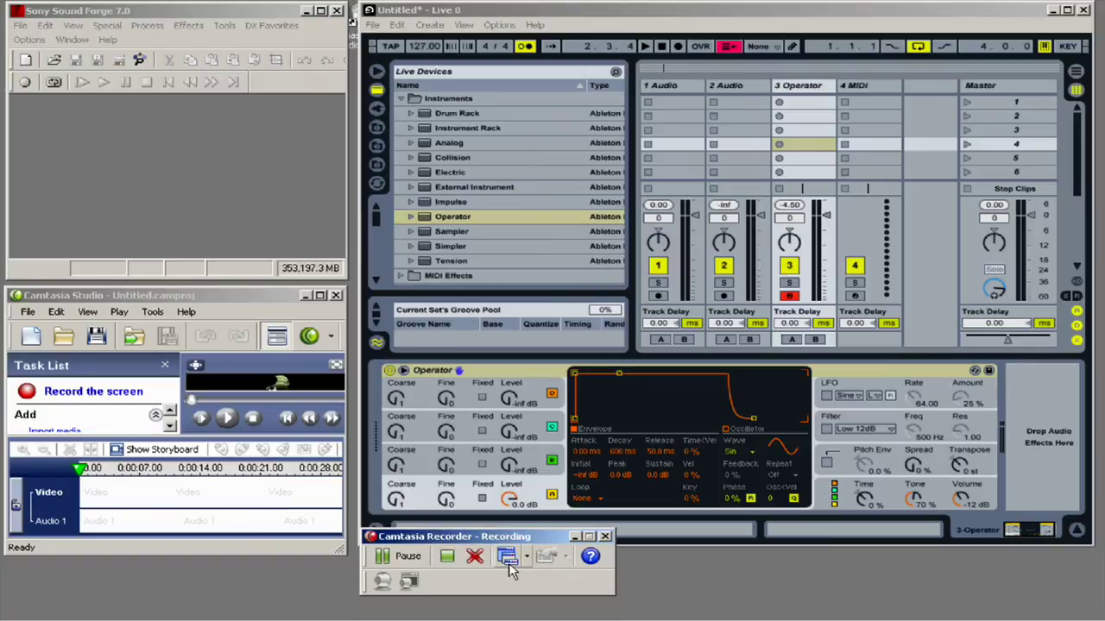
left_click(575, 537)
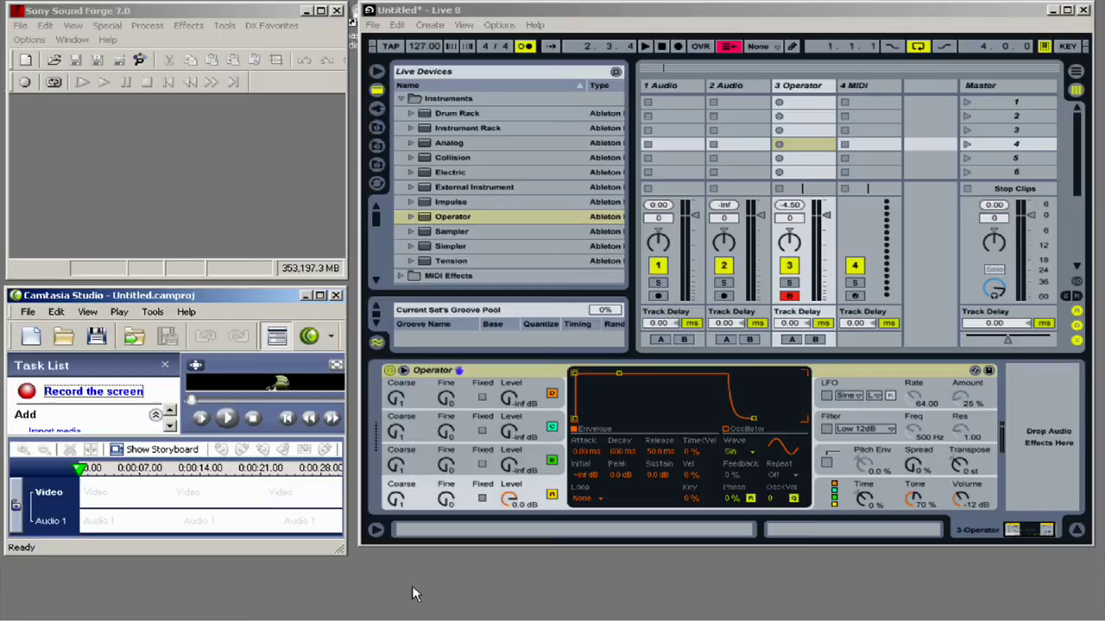
mouse_move(419, 620)
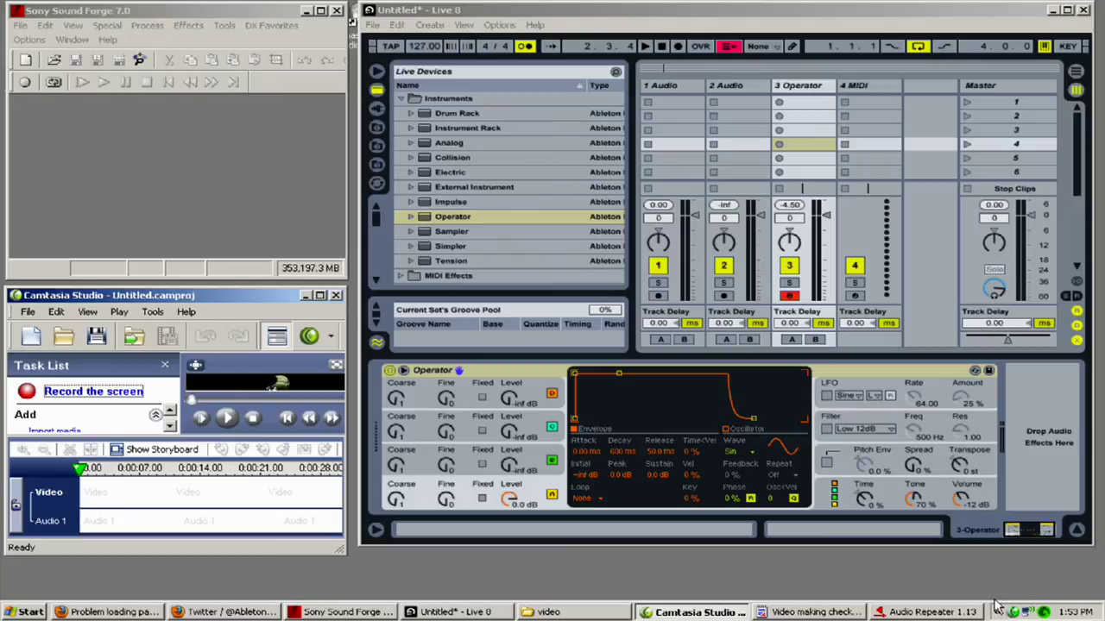
left_click(949, 612)
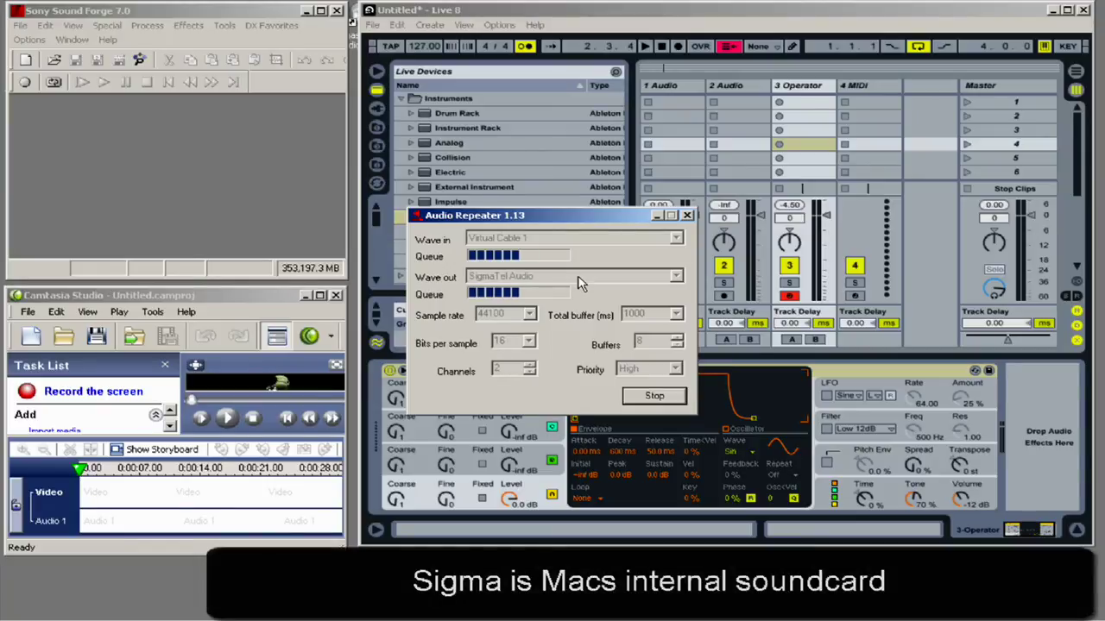
left_click(657, 216)
left_click(629, 16)
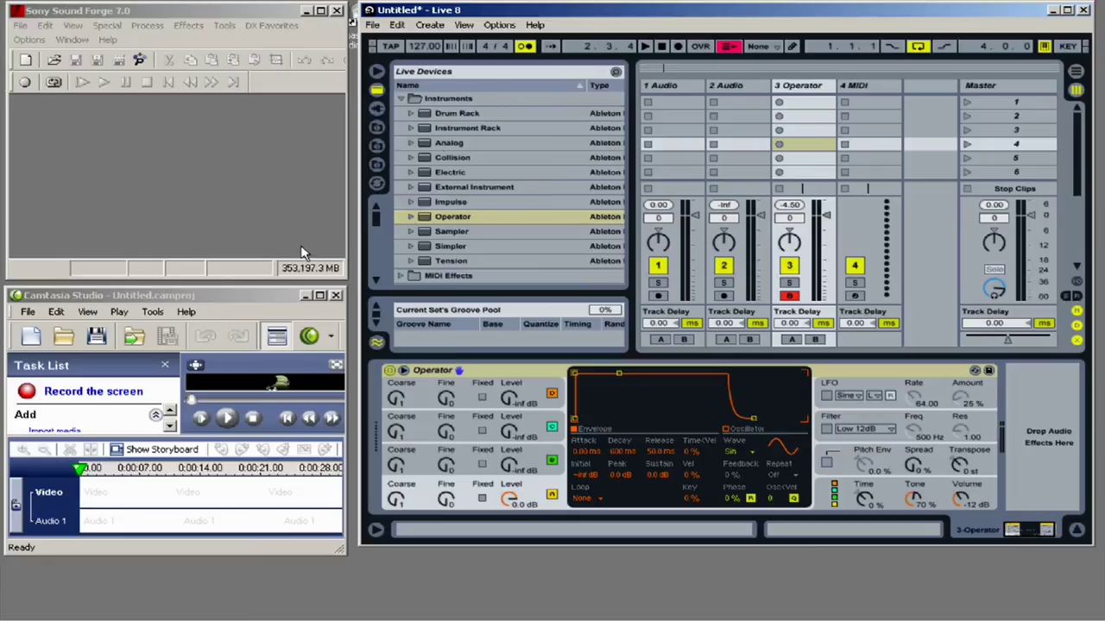
left_click(1067, 10)
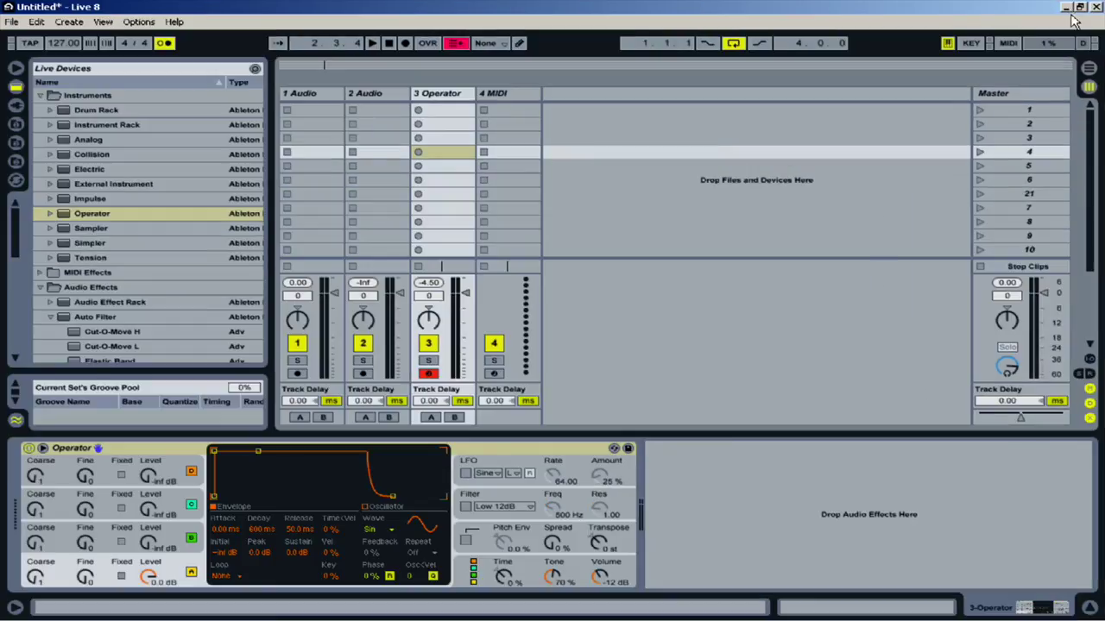
left_click(1081, 7)
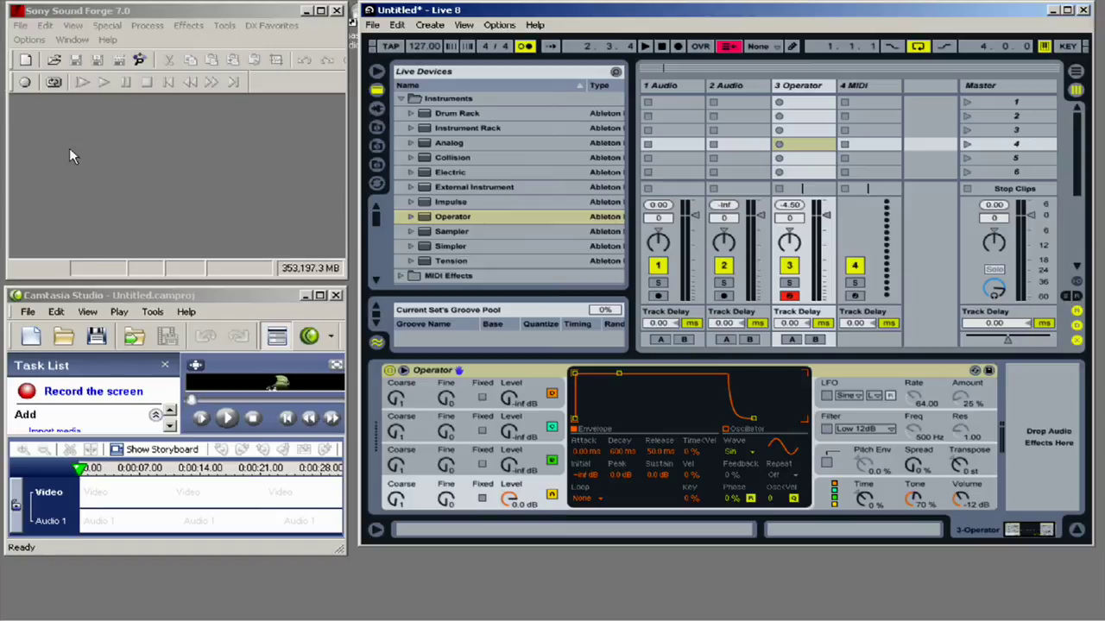
left_click(25, 83)
Step: Record a 42.9-second take from Virtual Cable 1 into Sound 3 while the Live set plays
left_click(23, 83)
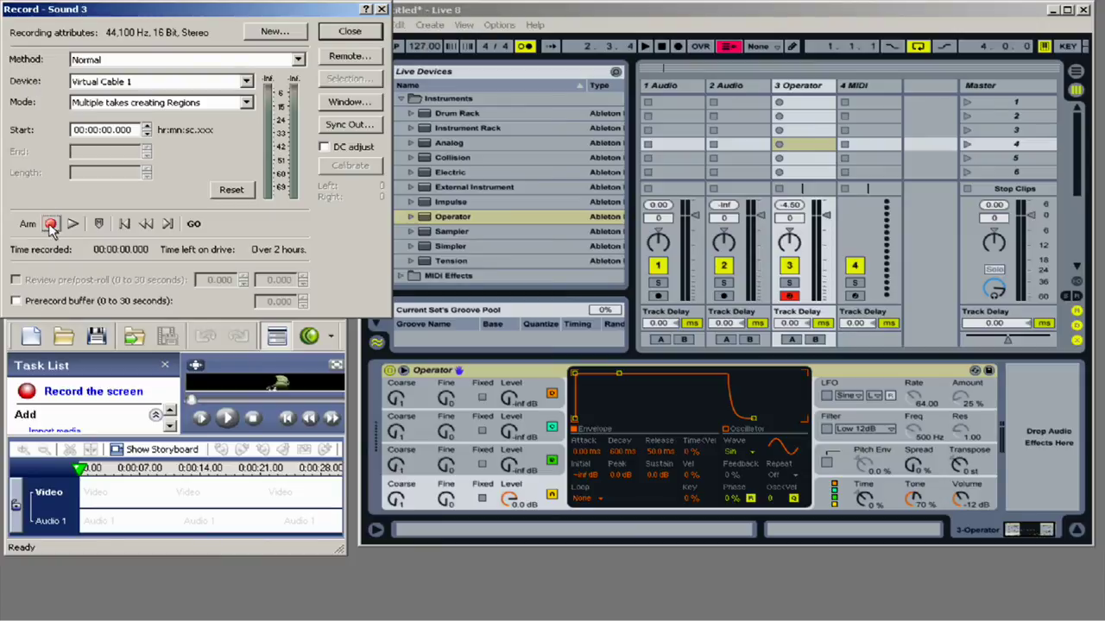
left_click(50, 224)
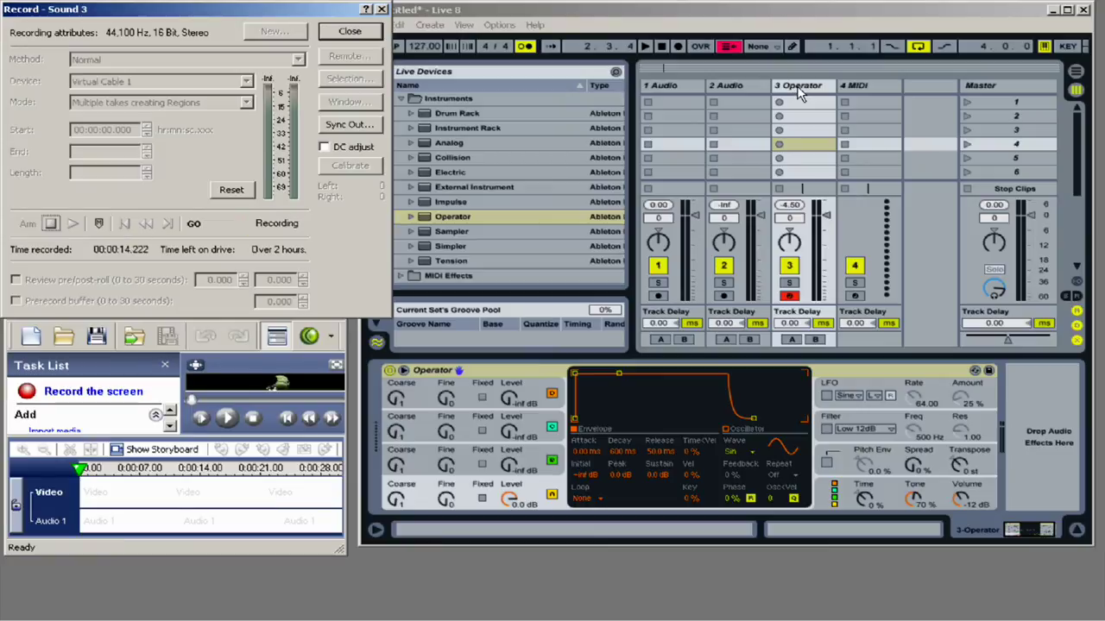
left_click(803, 26)
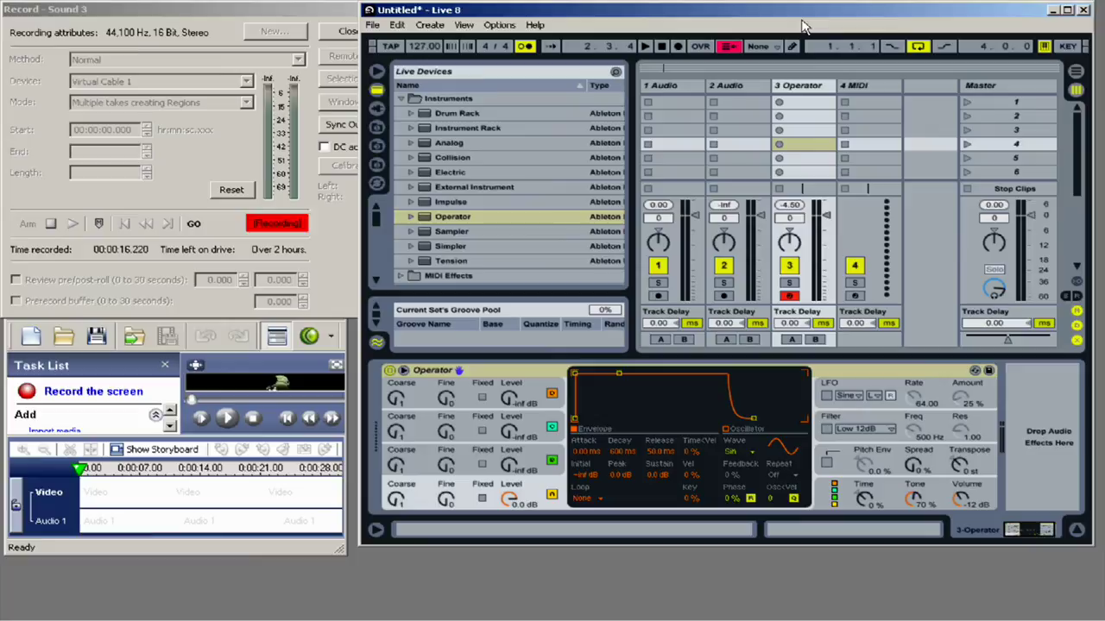
left_click(52, 224)
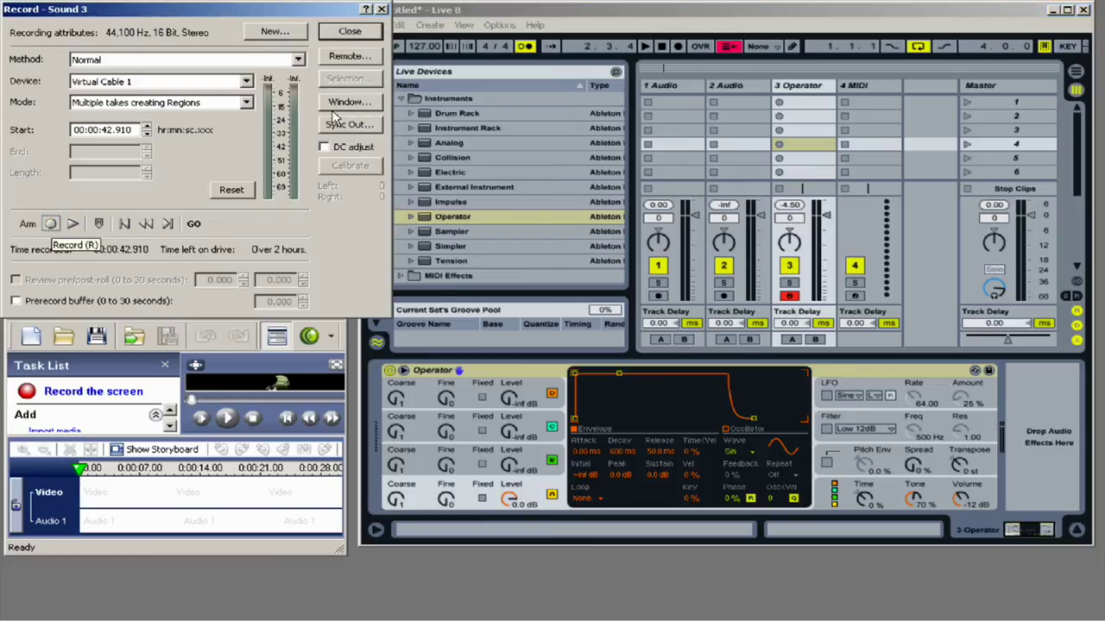
Step: Close the Record dialog and select the take up to the Gap 01 marker
left_click(380, 9)
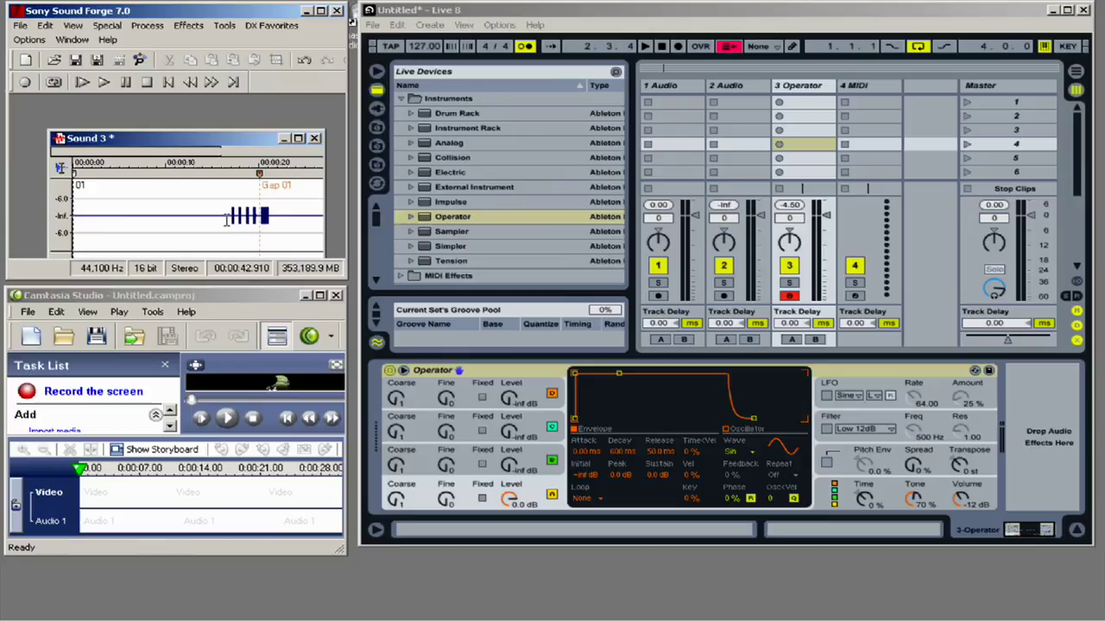
left_click_drag(221, 221, 289, 223)
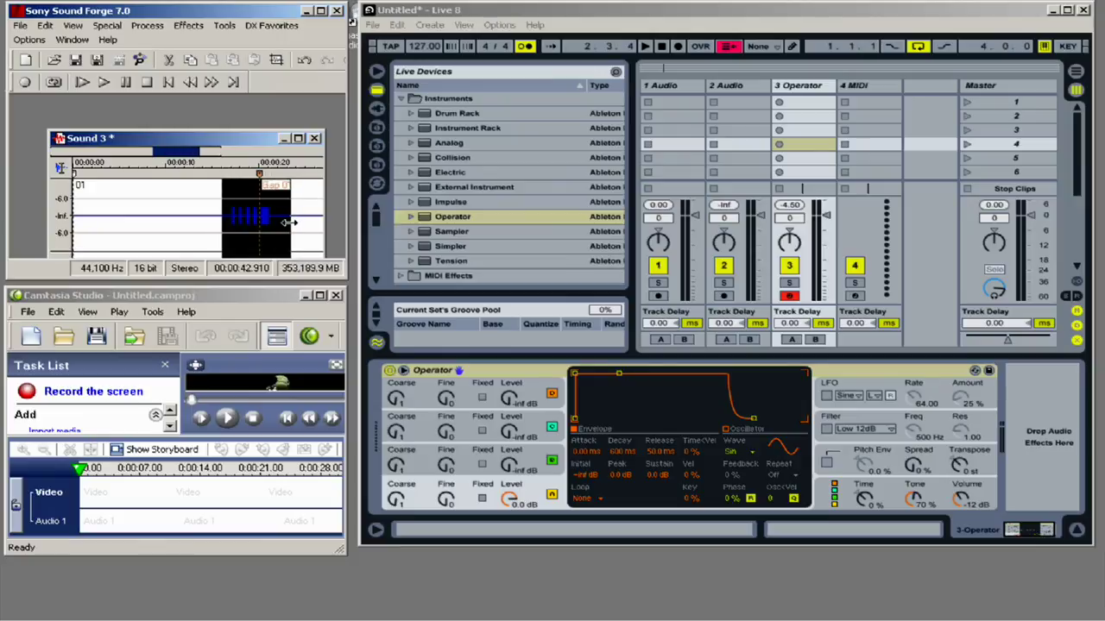
double_click(157, 202)
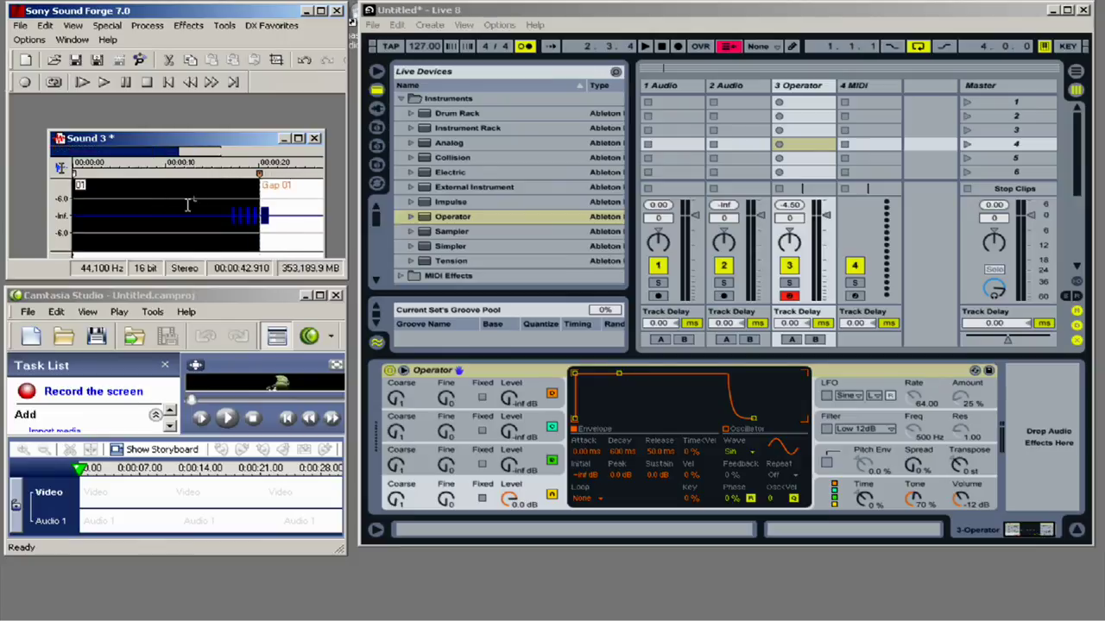
Step: Save the recording as 'test video' in the Desktop folder
left_click(20, 26)
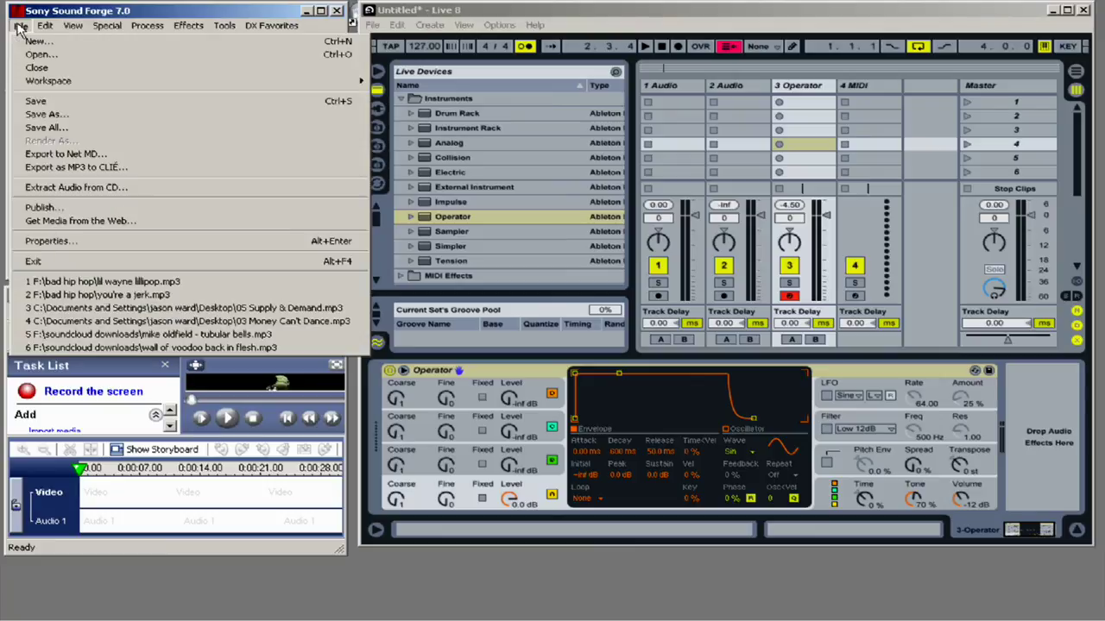
left_click(51, 115)
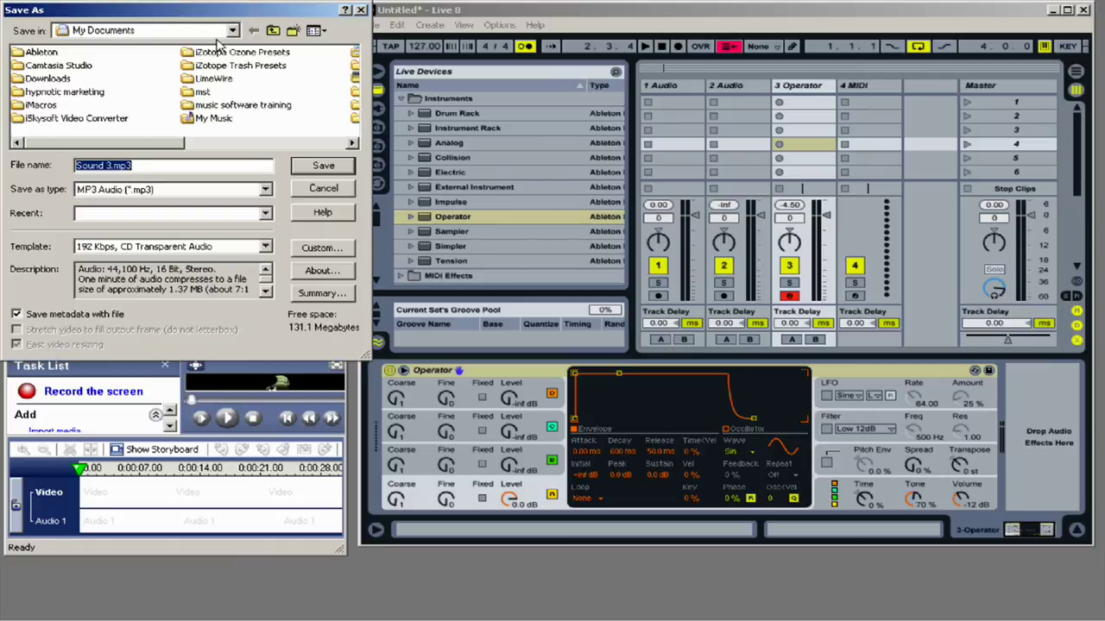
left_click(233, 31)
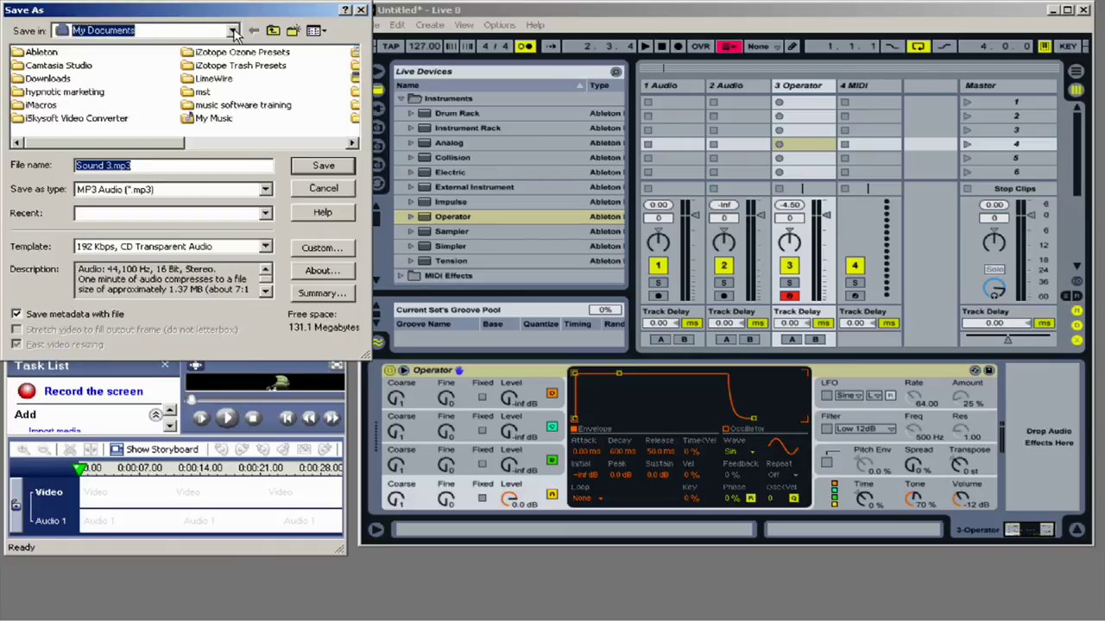
left_click(233, 31)
left_click(229, 43)
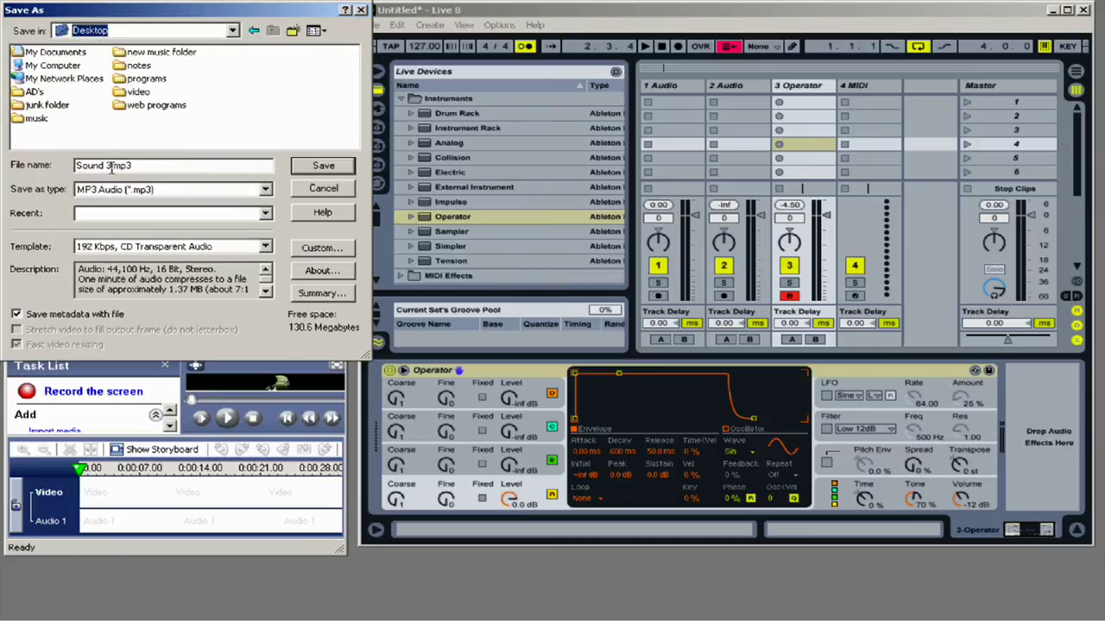
left_click_drag(110, 168, 72, 165)
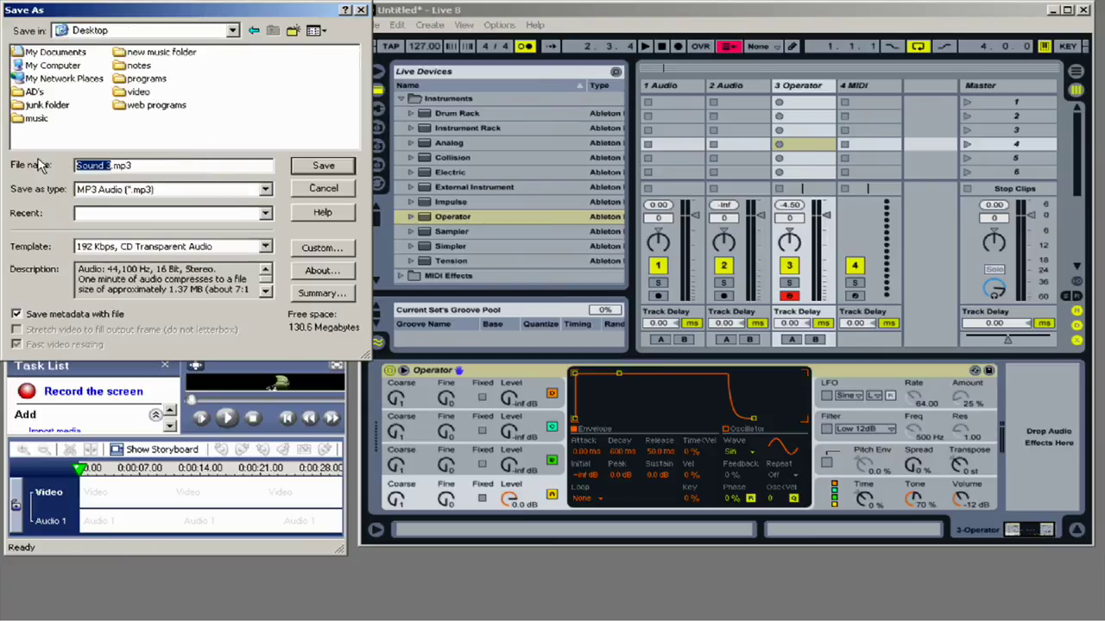
type("test video")
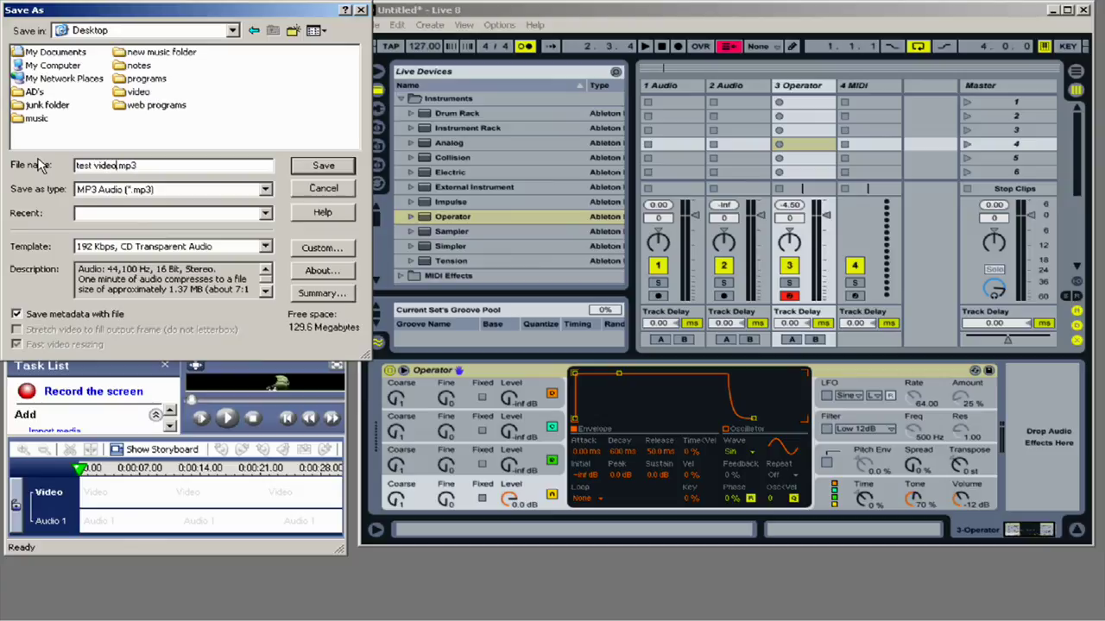
Step: Save test video in Wave (Microsoft) format, then close the file and quit Sound Forge
left_click(266, 190)
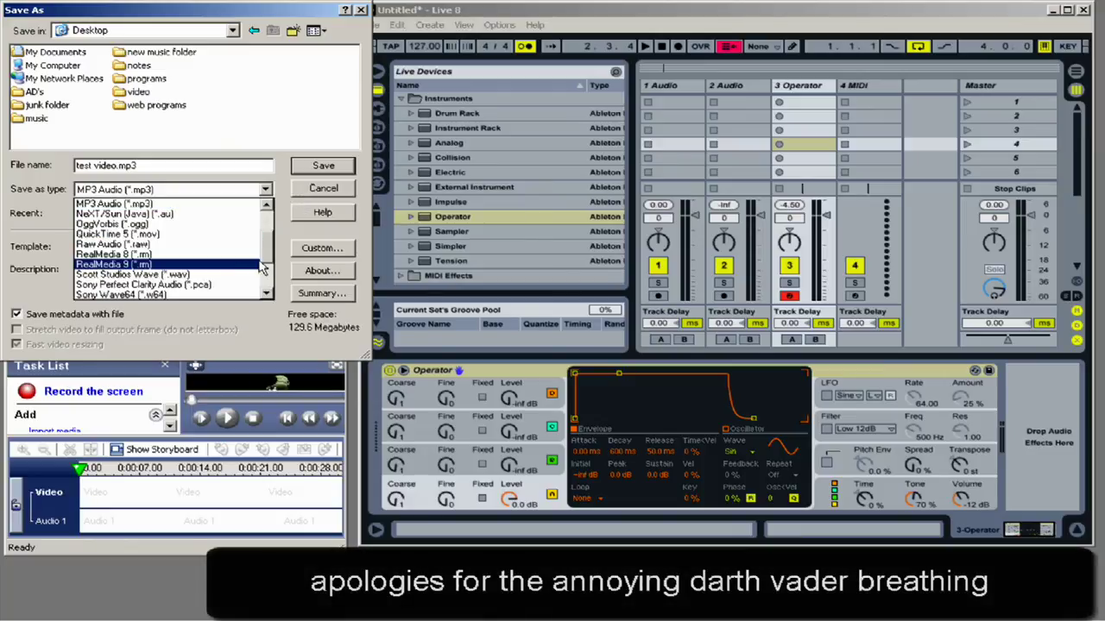
left_click_drag(266, 255, 271, 291)
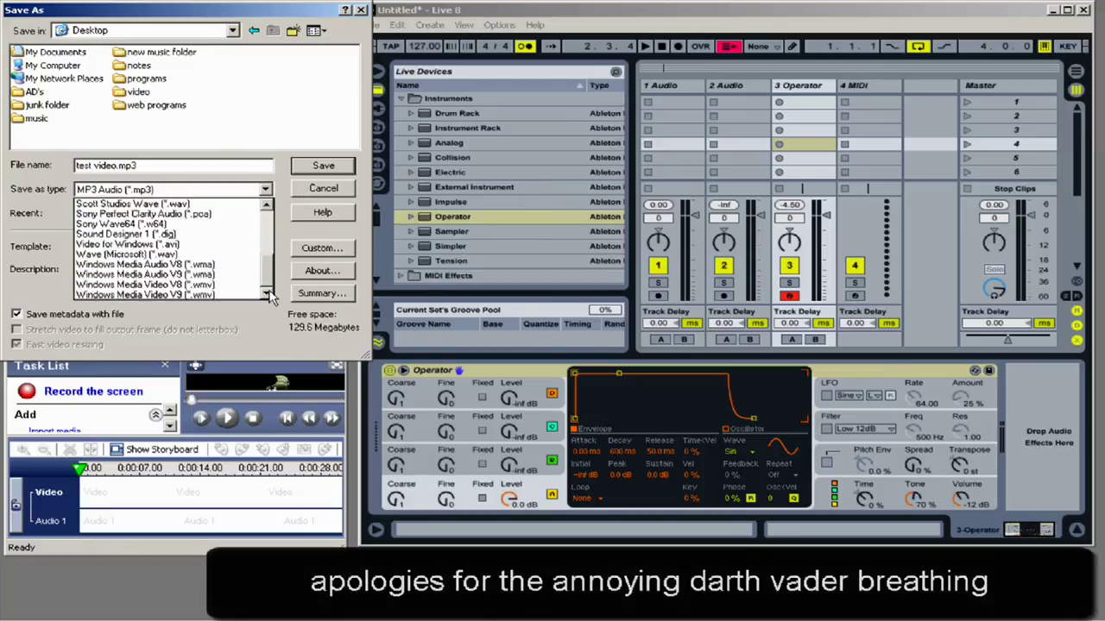
left_click(231, 255)
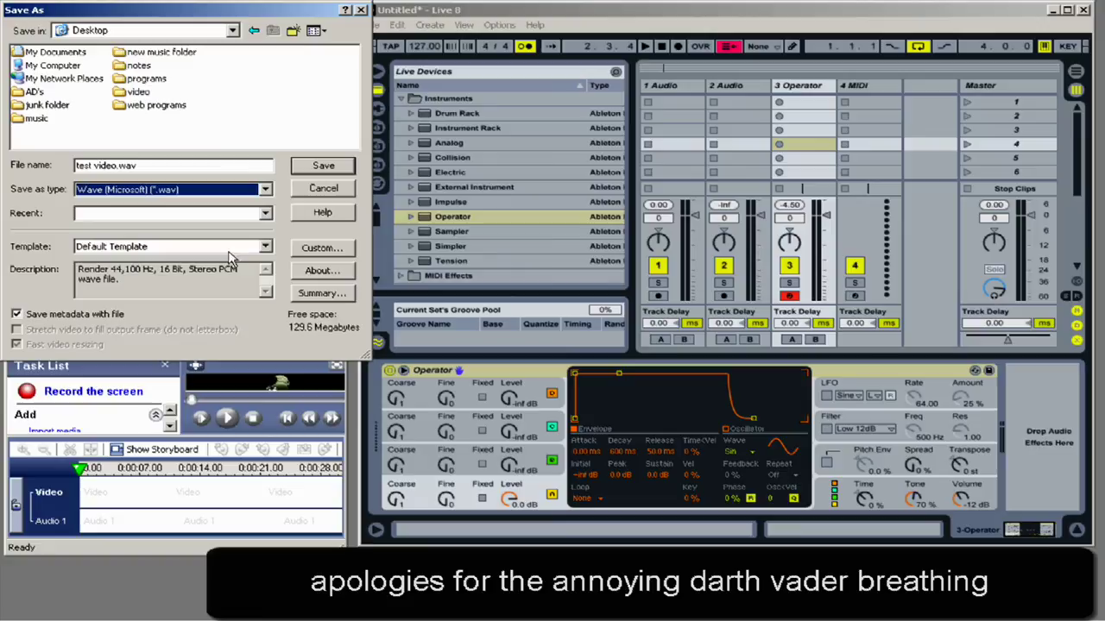
left_click(323, 166)
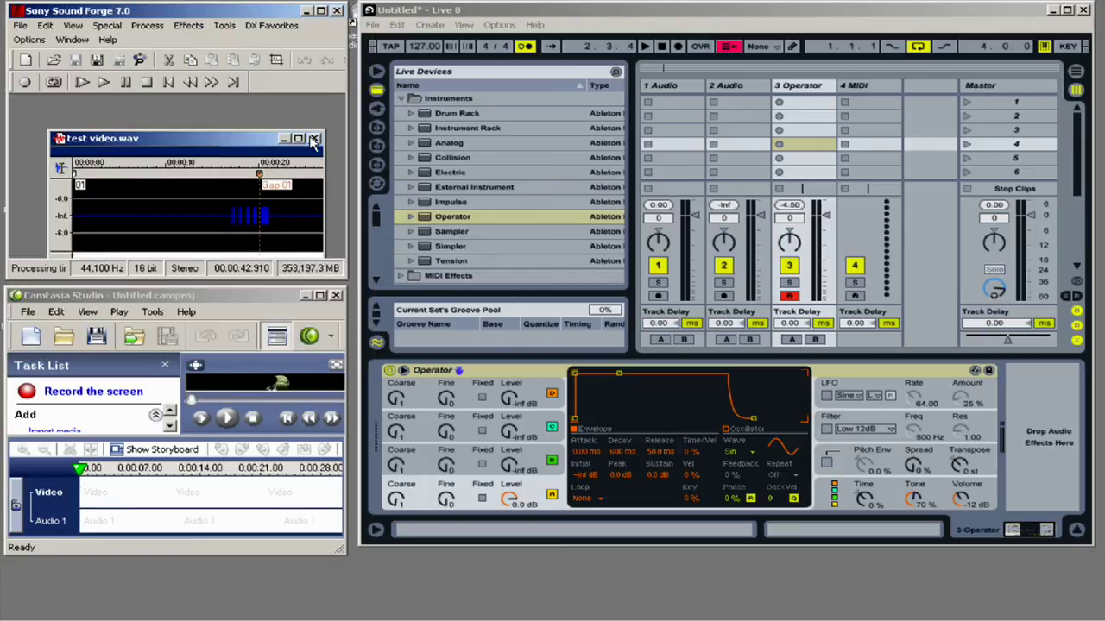
left_click(316, 138)
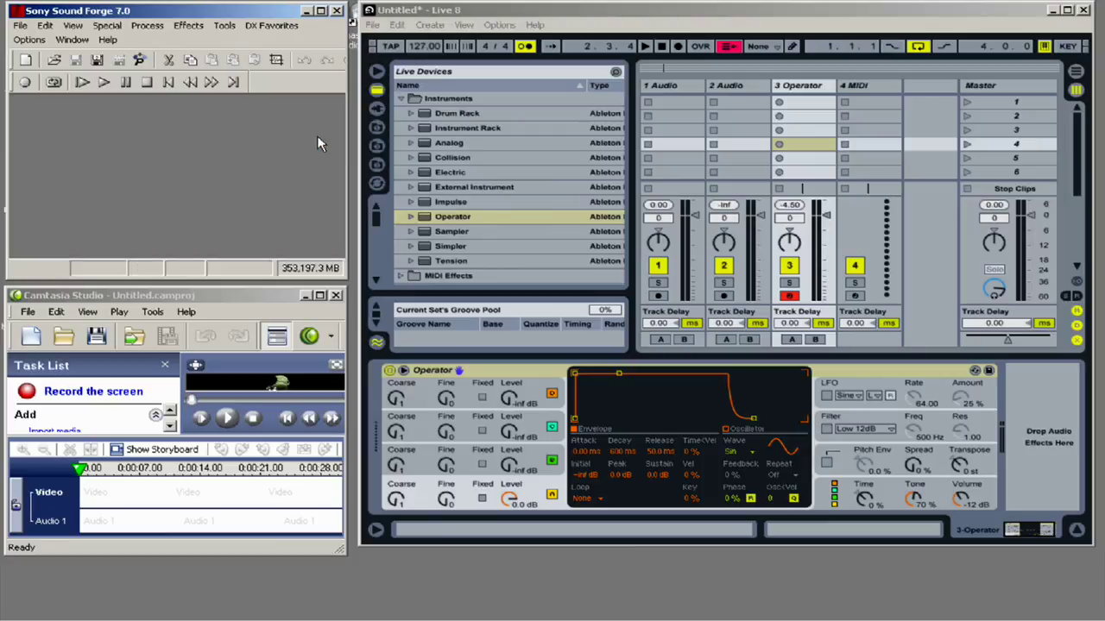
left_click(337, 11)
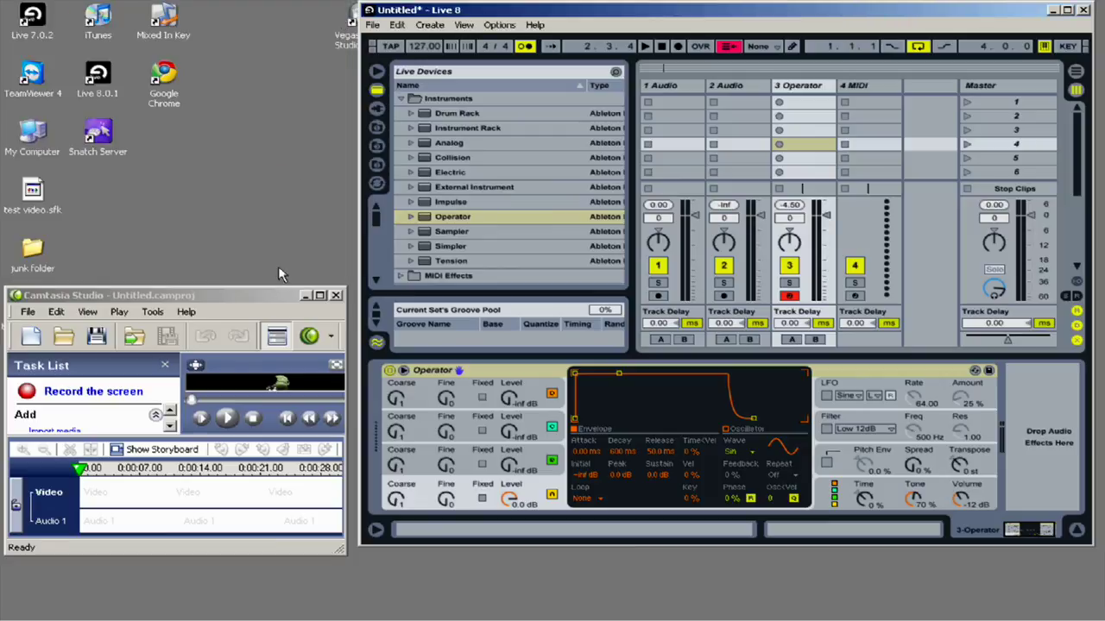
Step: Move the Camtasia Studio window up and maximize it to full screen
left_click(269, 302)
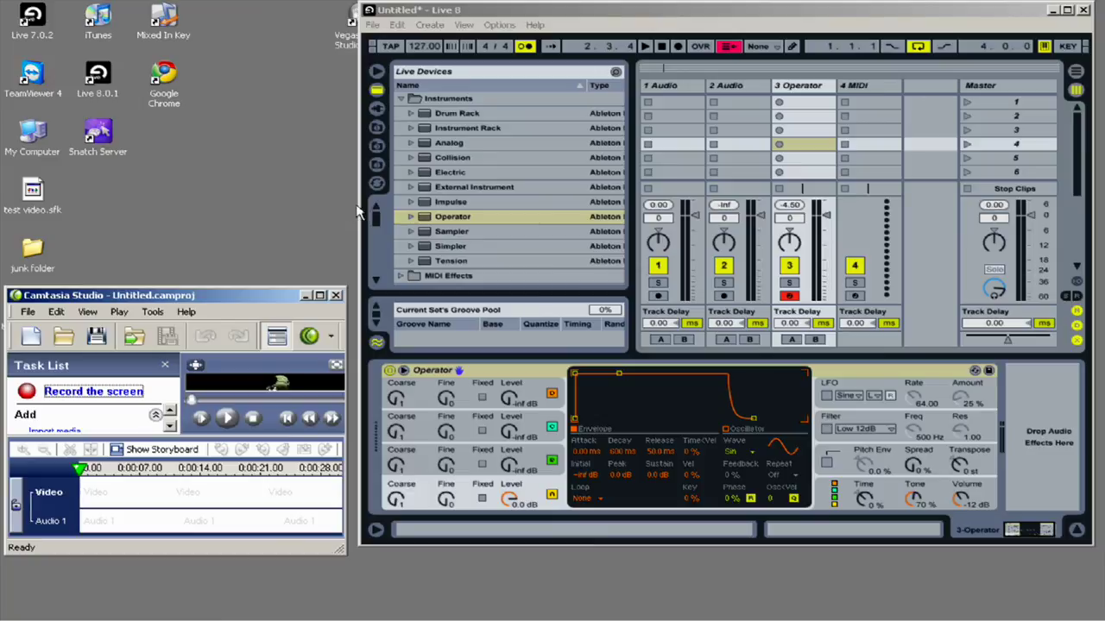
left_click_drag(276, 298, 385, 188)
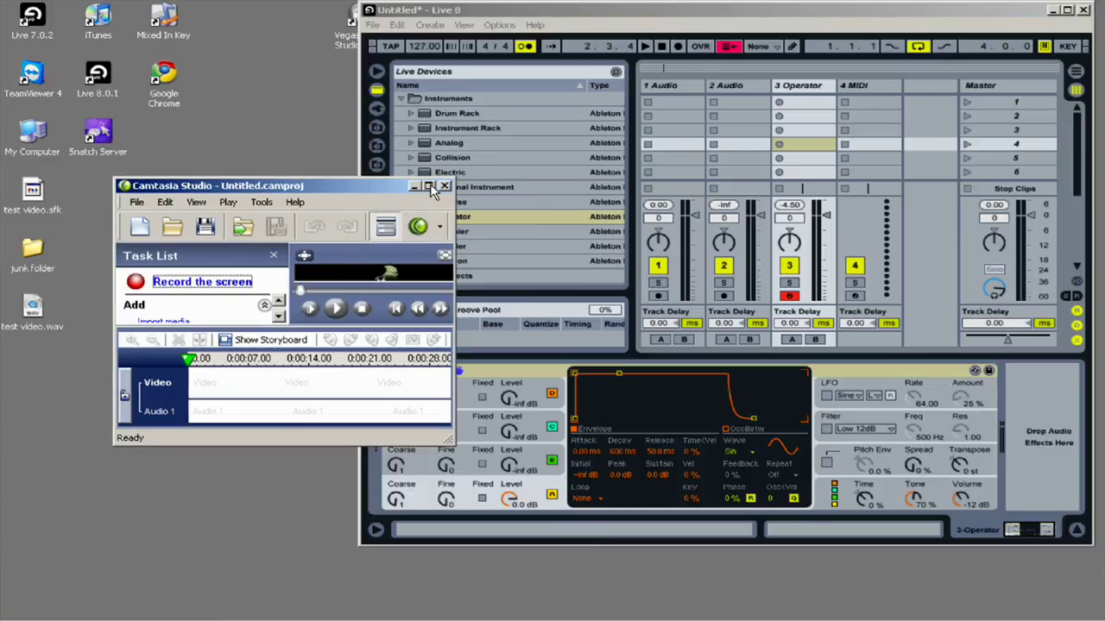
left_click(429, 186)
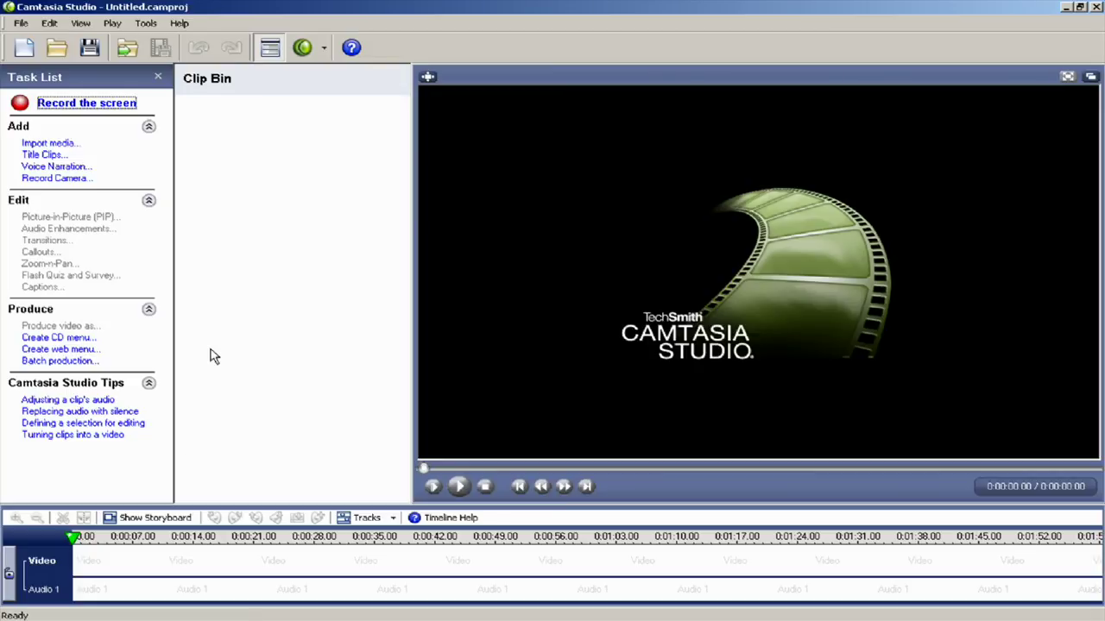
Step: Restore Camtasia to a small window and move it to the desktop's top-left
mouse_move(129, 616)
left_click(1080, 7)
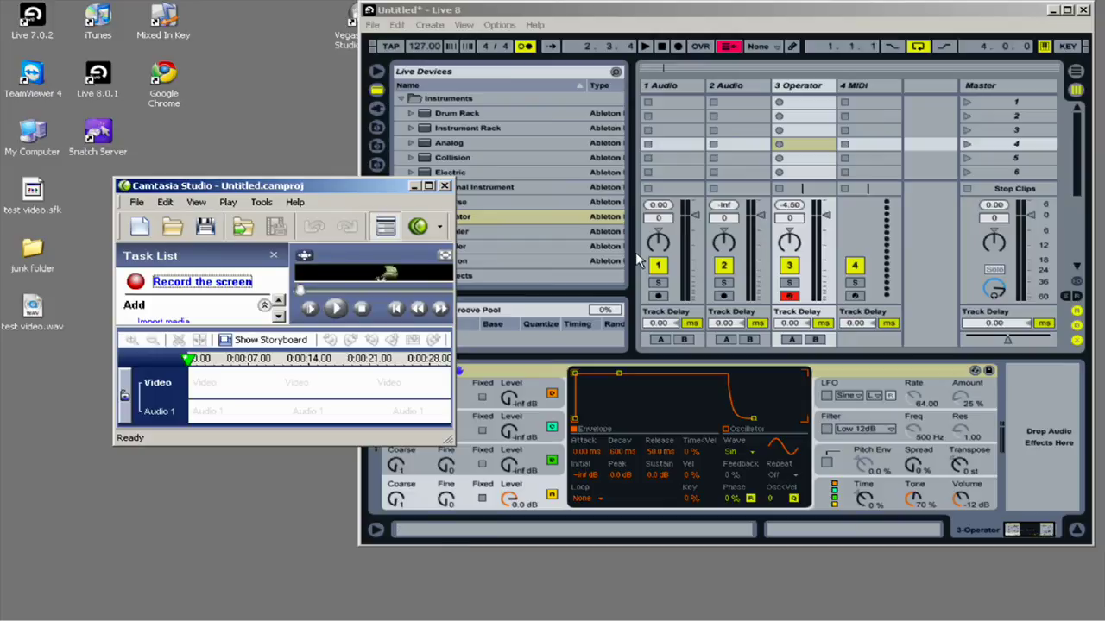
left_click_drag(355, 191, 252, 170)
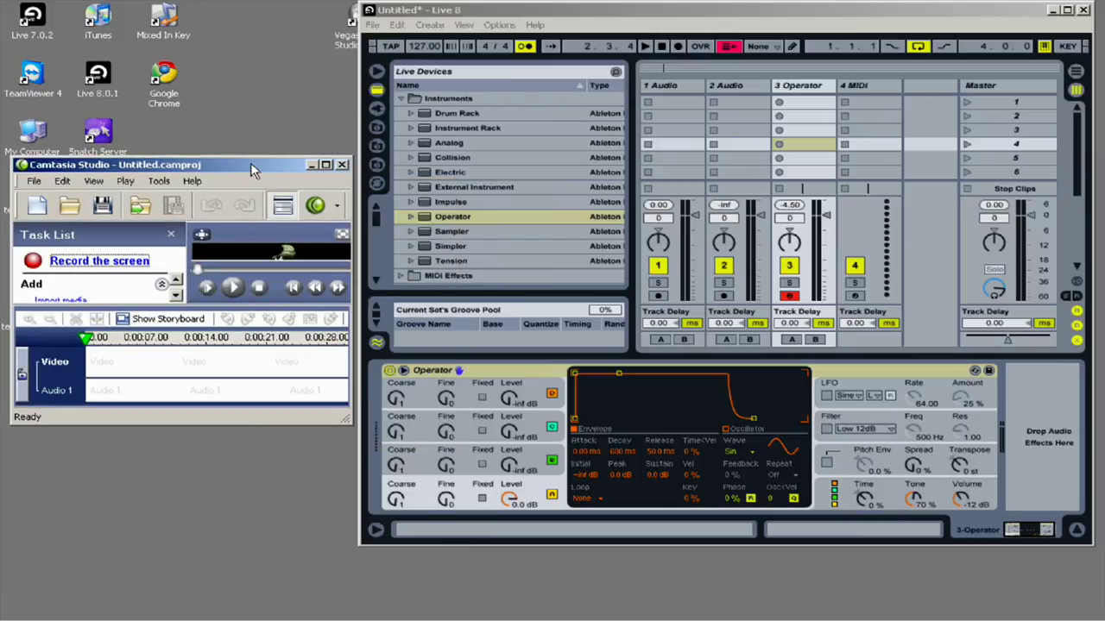